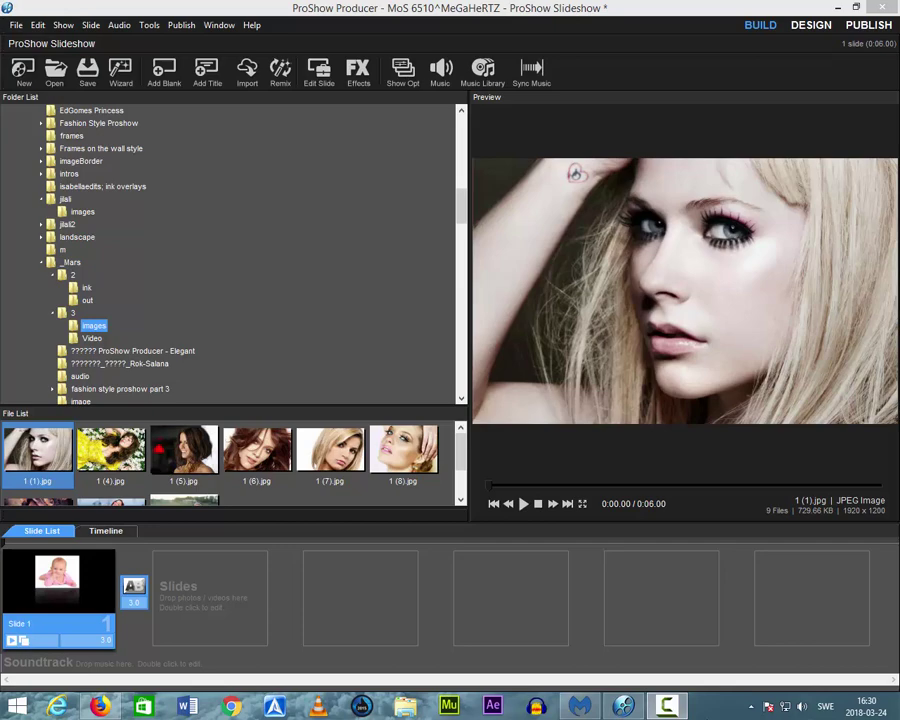
Step: Remove the existing slide from the slide list and add the image 1 (6).jpg as the first slide
click(65, 592)
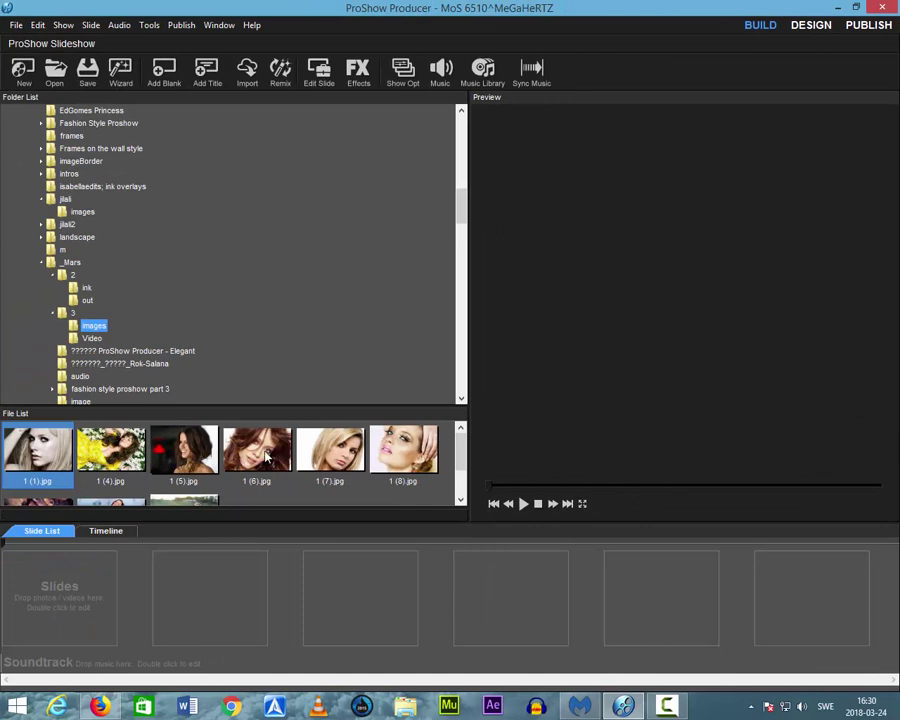
click(240, 458)
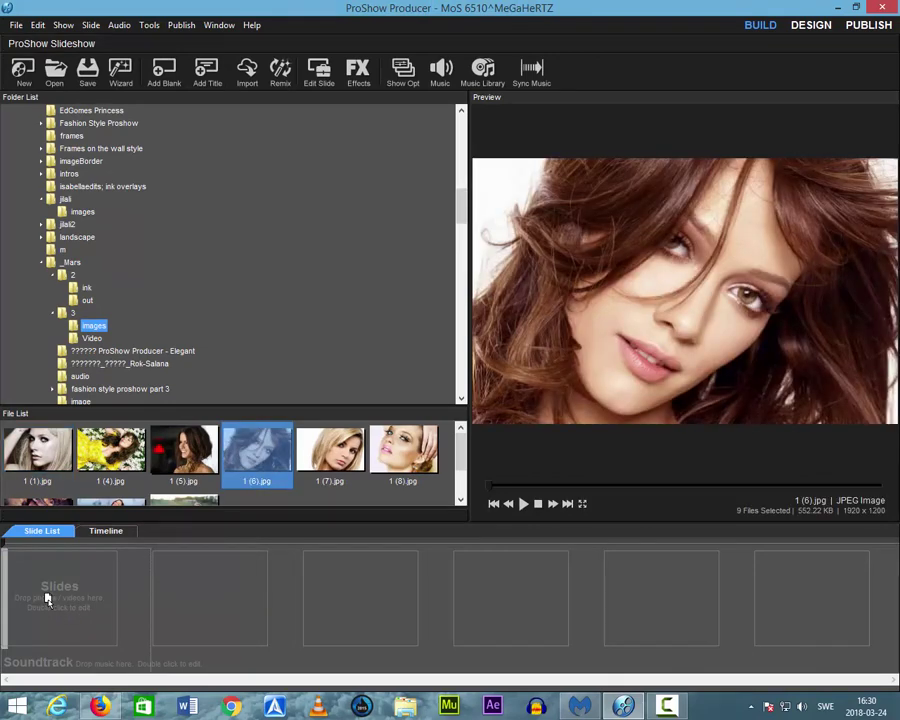
drag(45, 598, 48, 600)
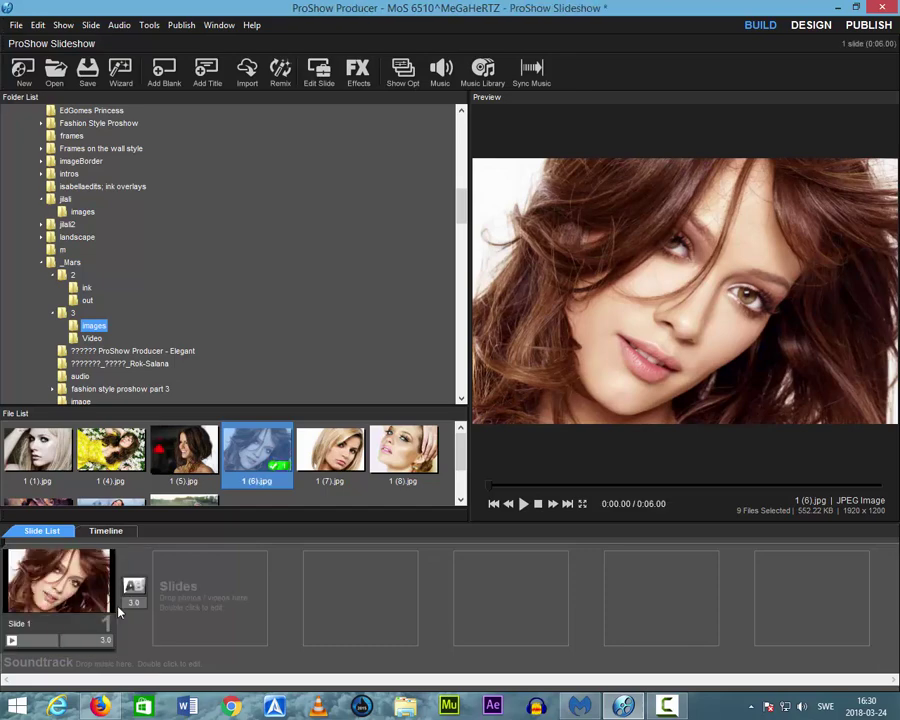
Step: Open the slide's options and shrink the image layer to 61% zoom, placing it at about -2.02 x -13.21
double_click(58, 598)
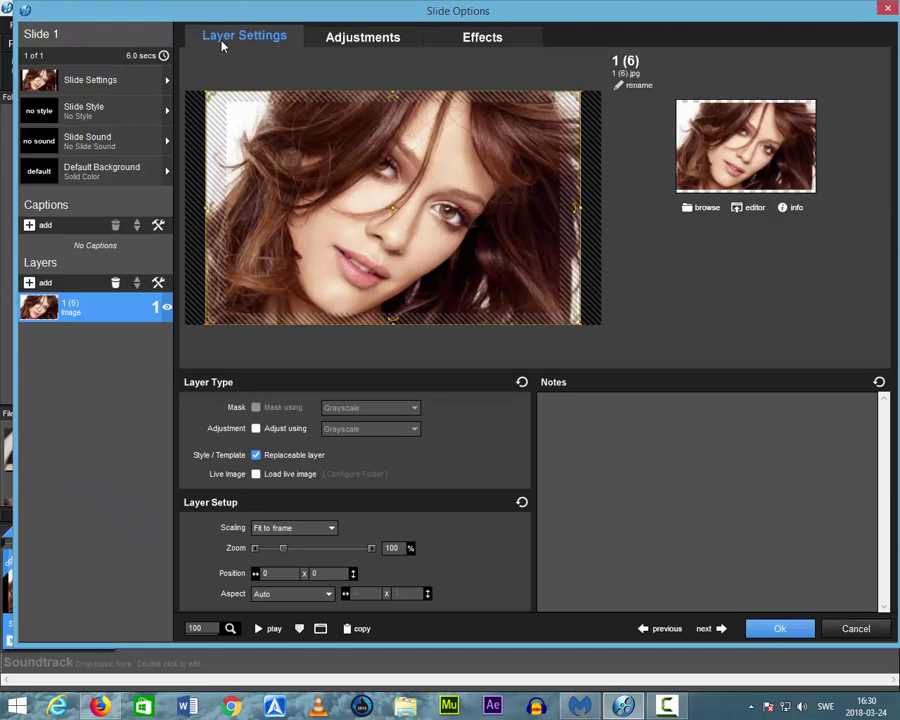
click(362, 37)
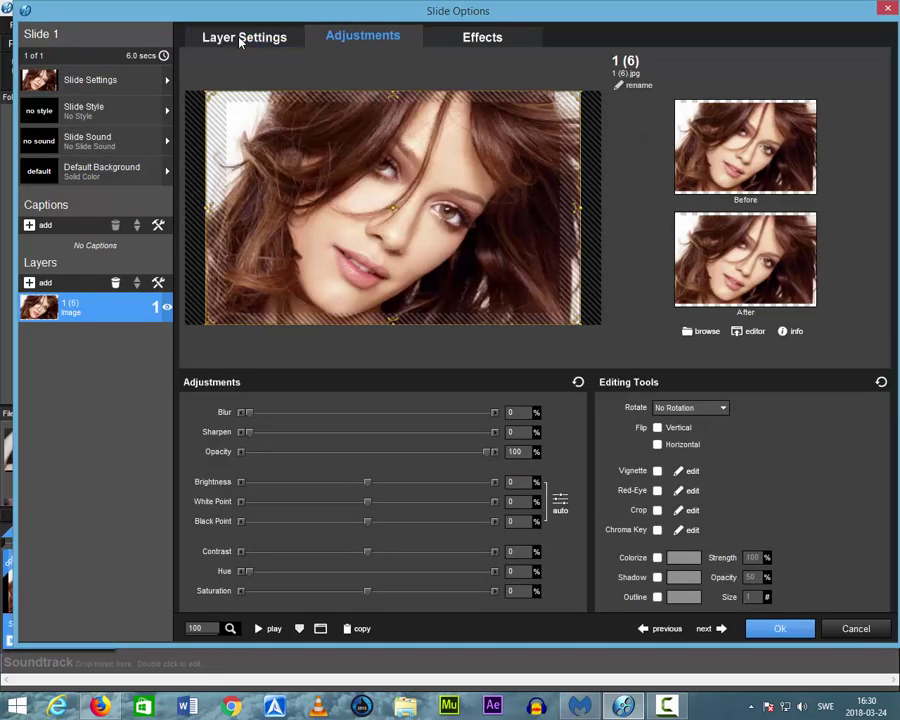
click(240, 38)
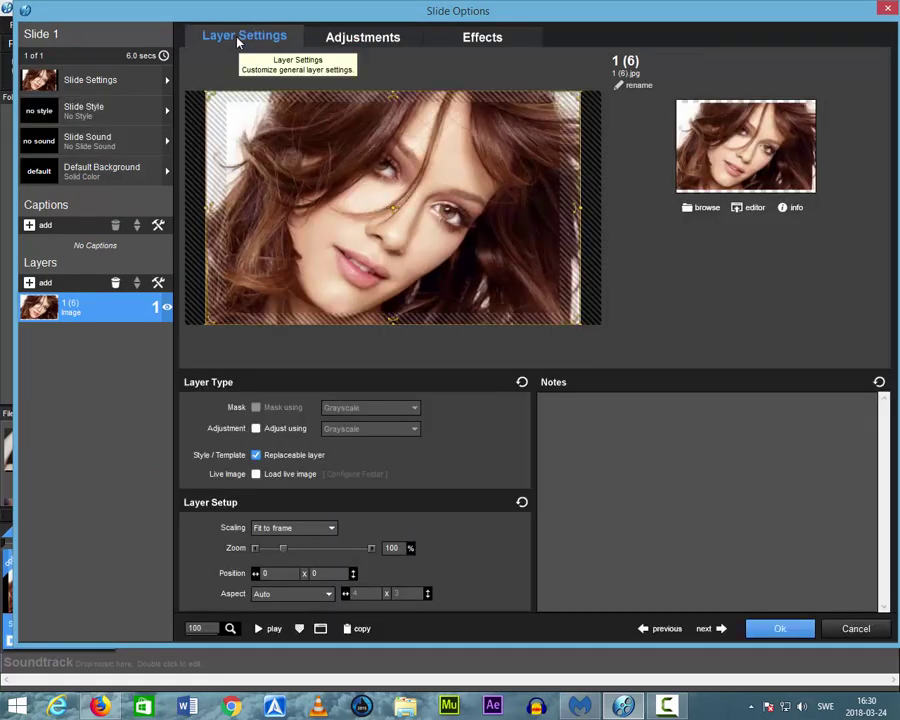
click(400, 42)
click(488, 38)
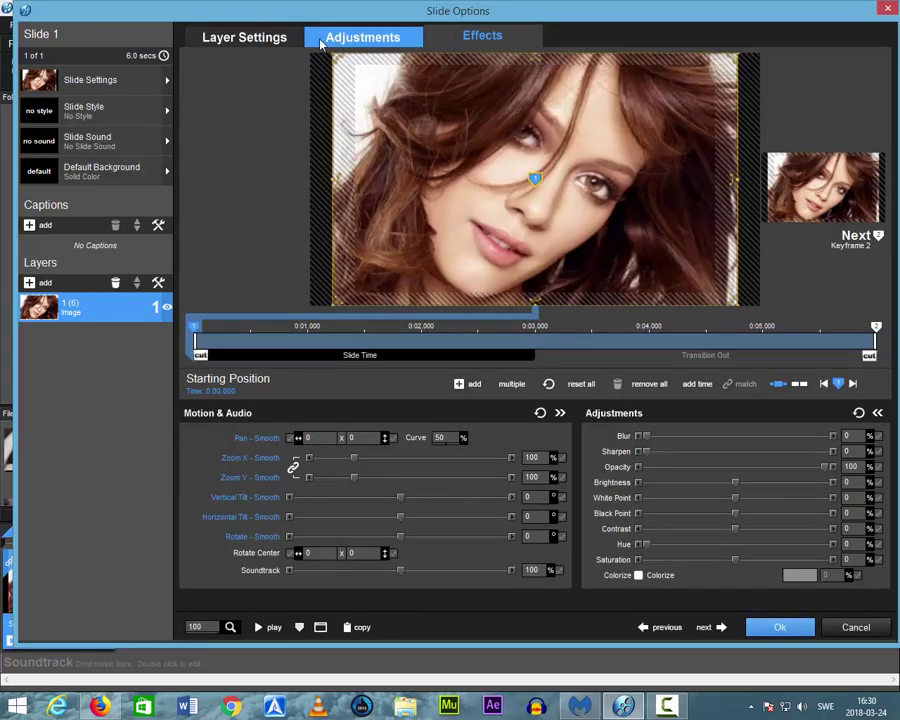
click(243, 37)
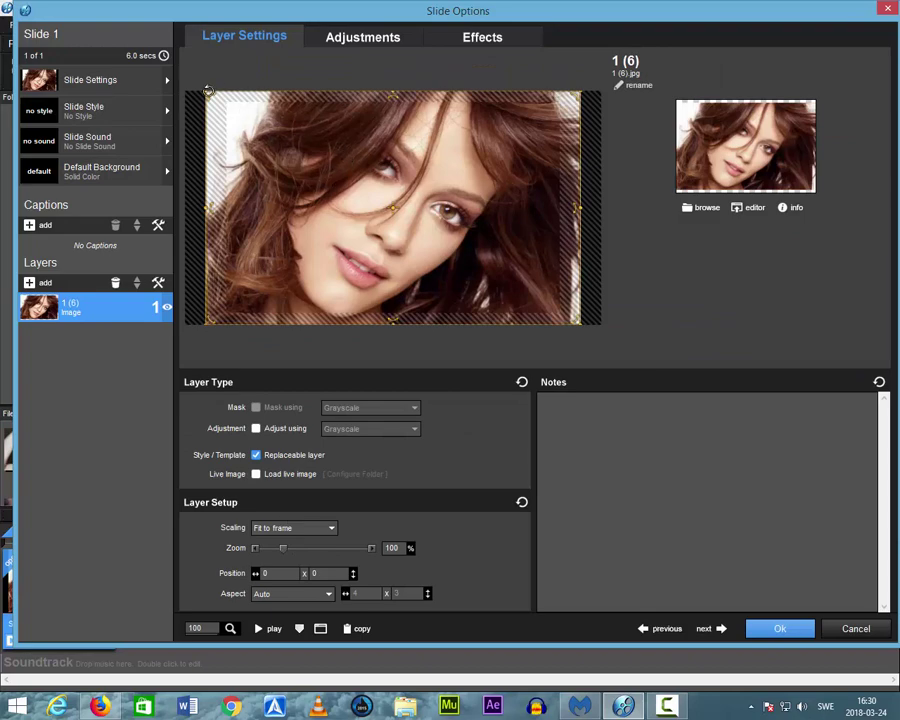
drag(207, 92, 351, 169)
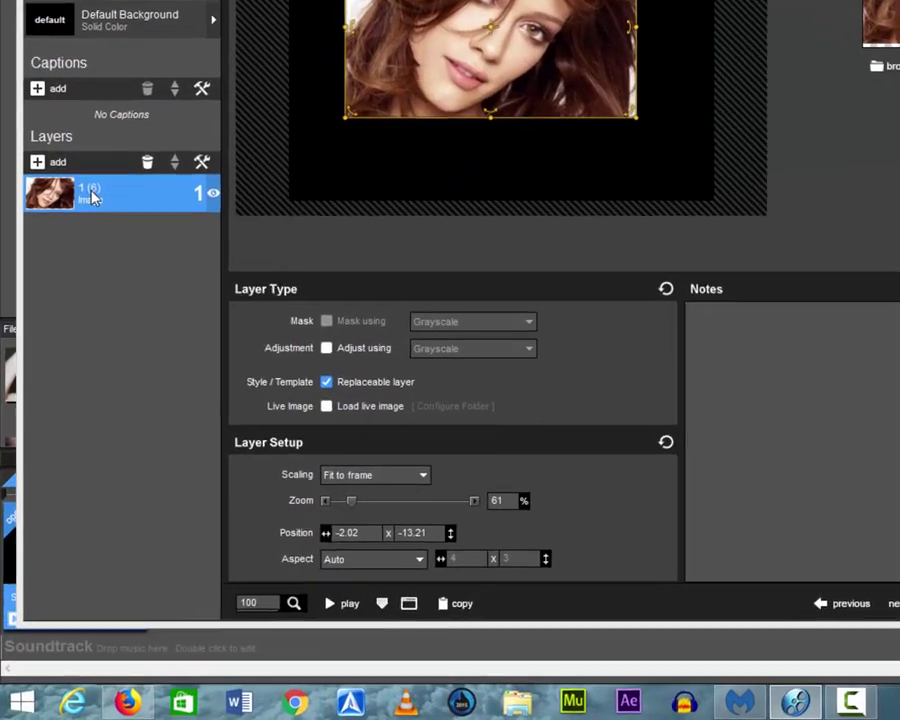
Step: Duplicate the image layer and rename the lower copy "reflection"
right_click(74, 309)
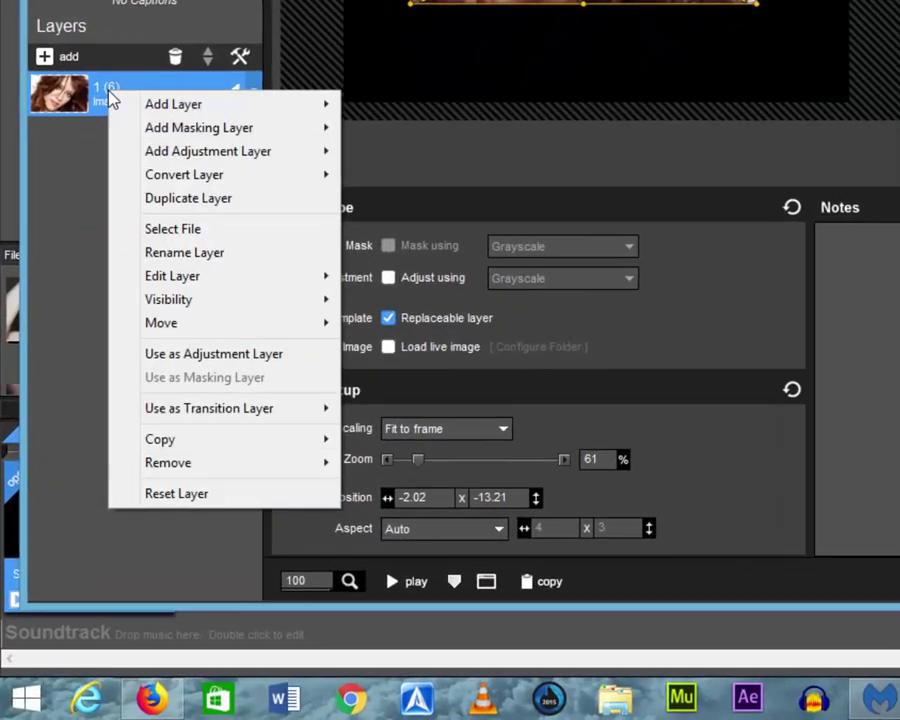
click(185, 203)
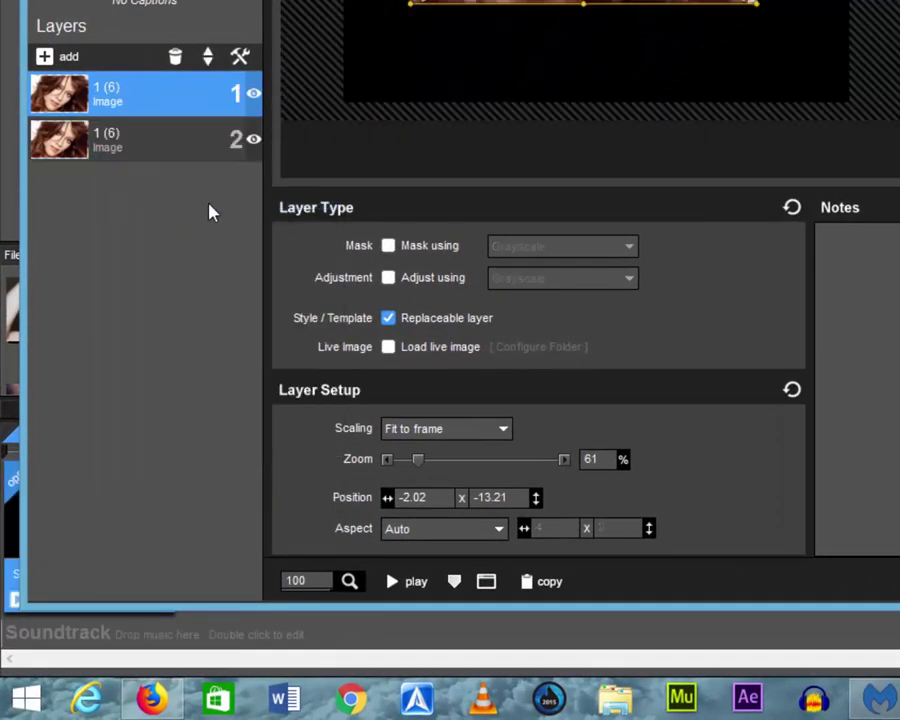
right_click(77, 141)
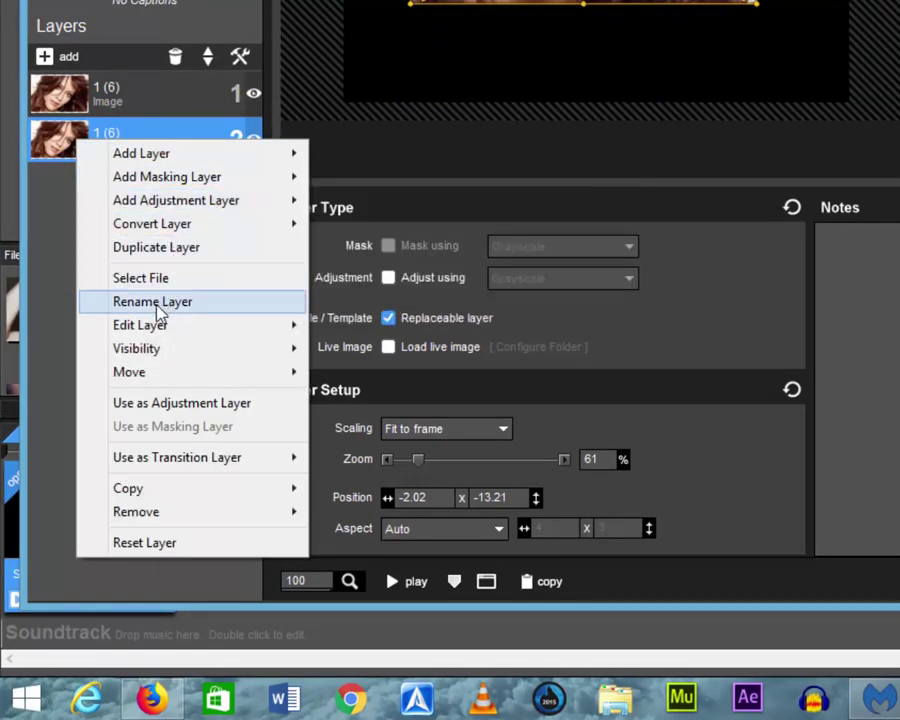
click(157, 306)
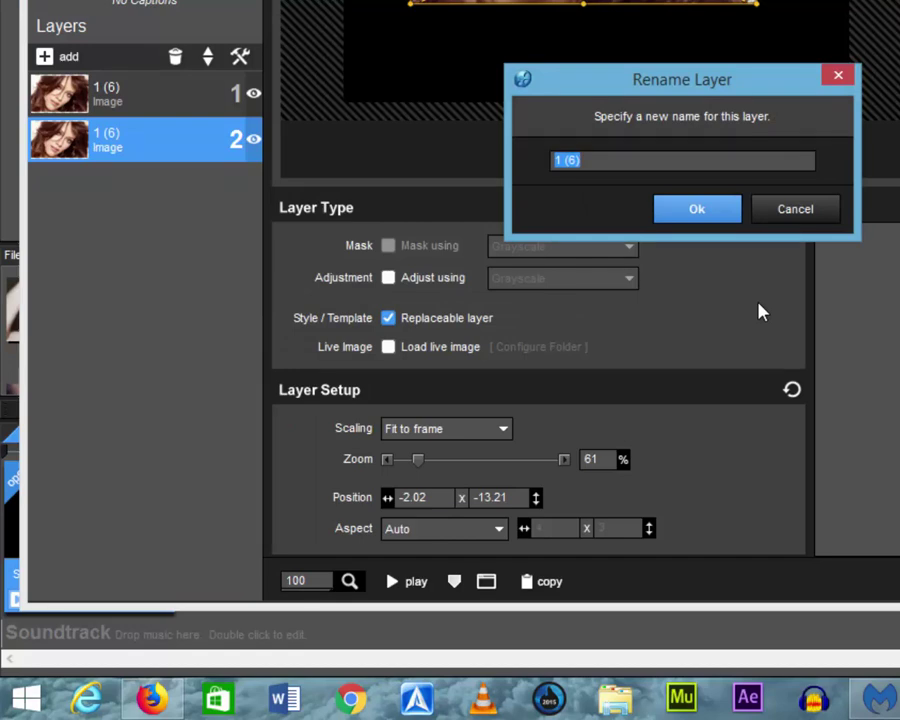
text(reflection)
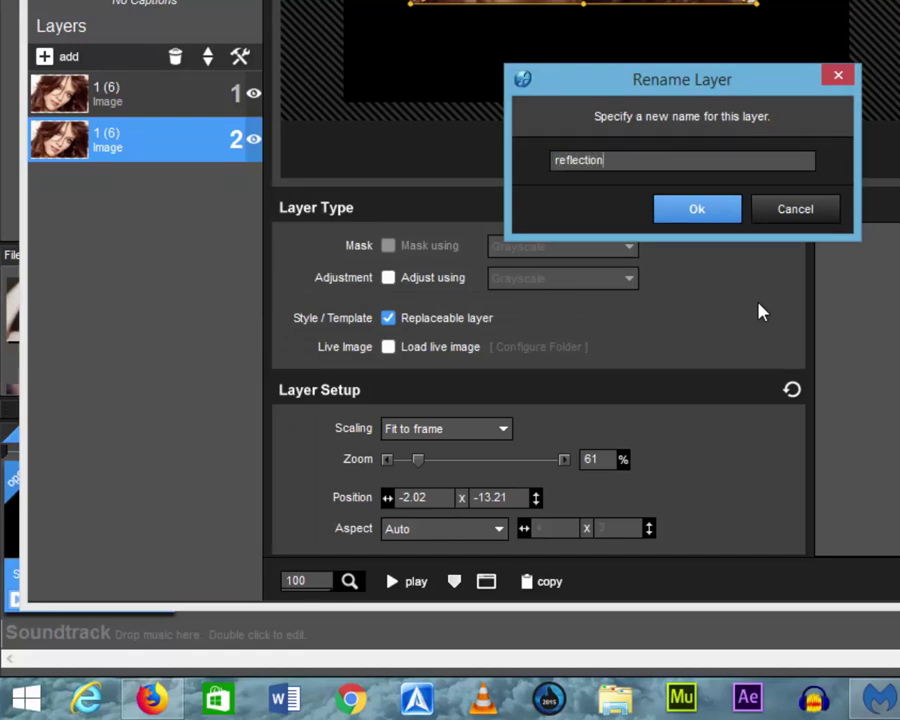
click(692, 210)
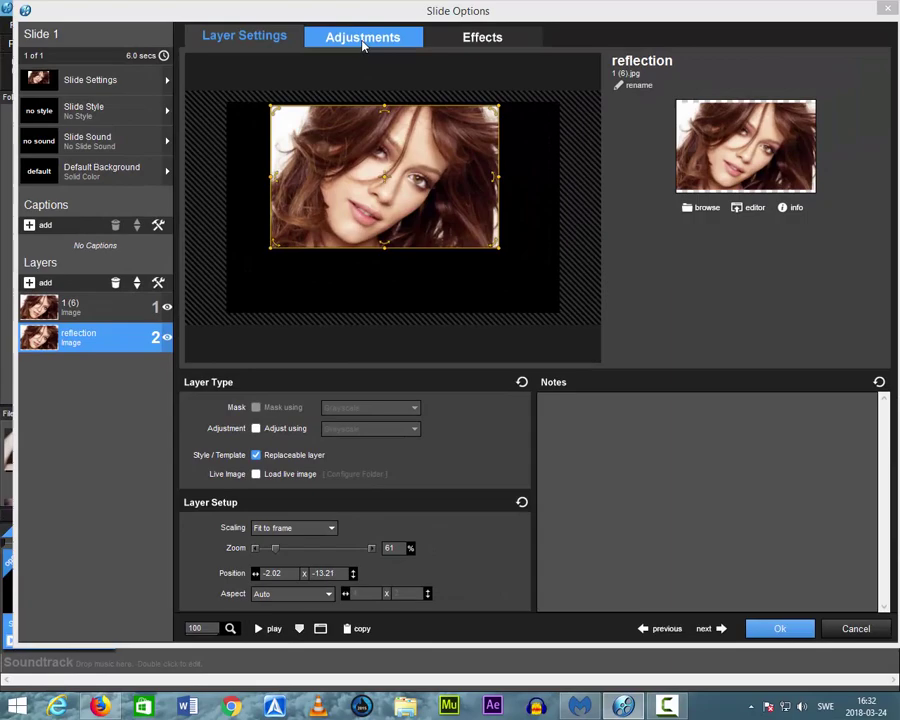
Step: Set the reflection layer's opacity to 30% and flip it horizontally
click(450, 0)
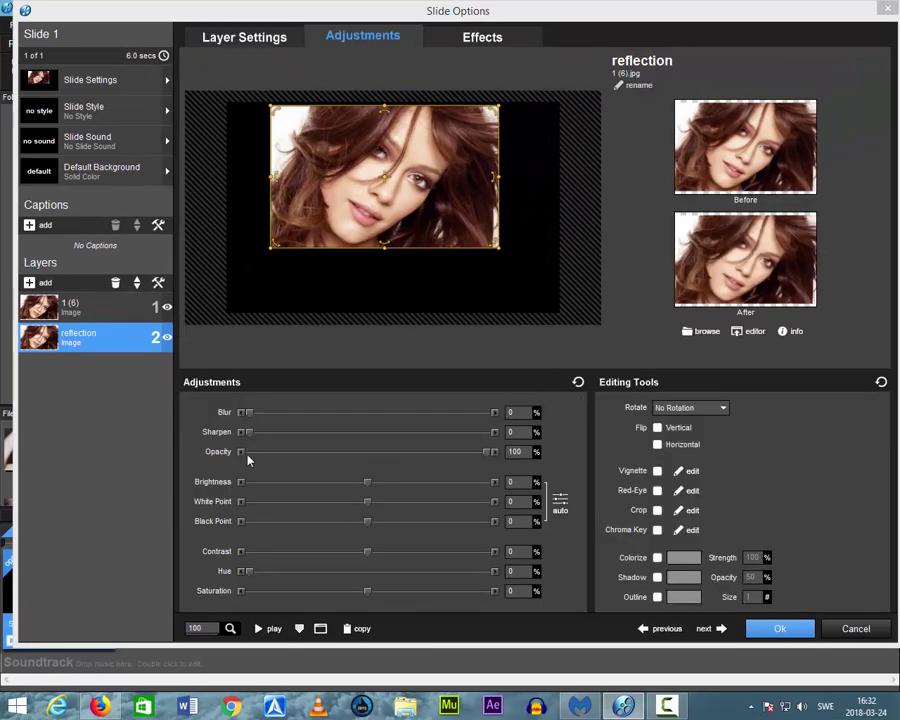
click(516, 452)
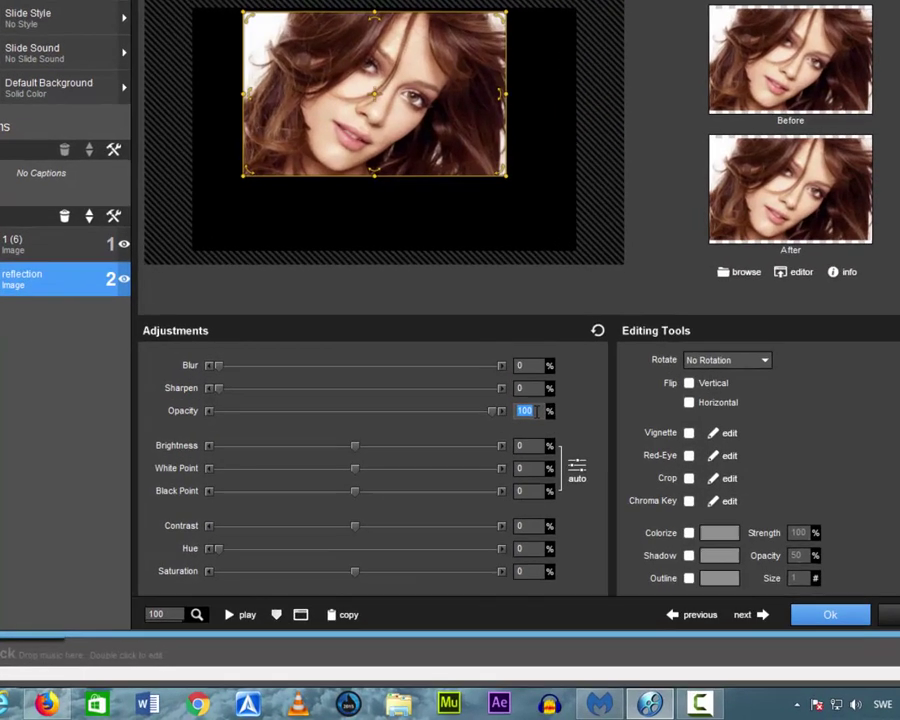
text(3)
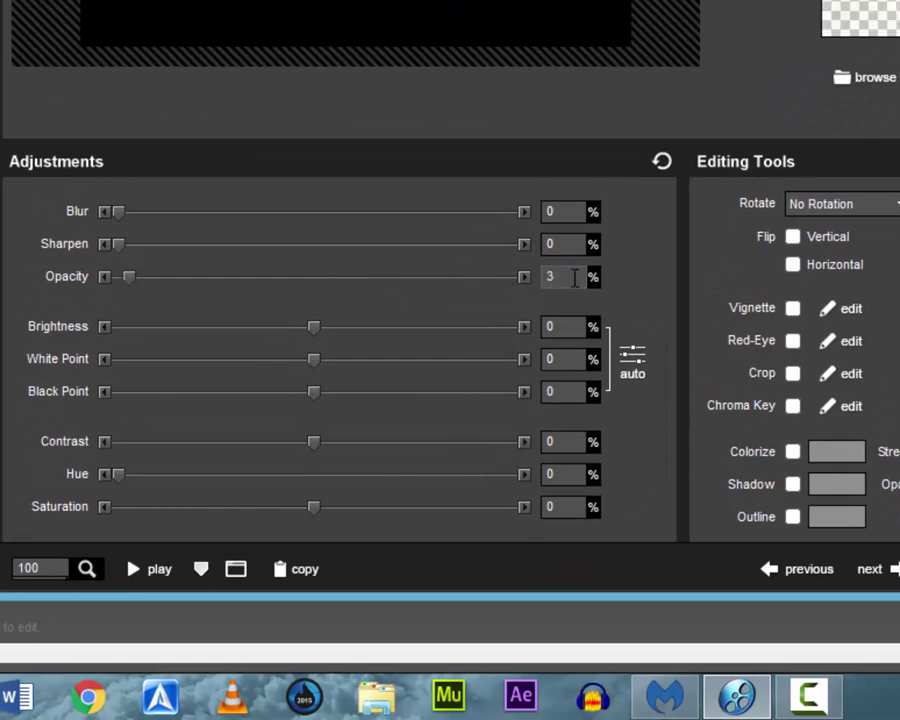
text(0)
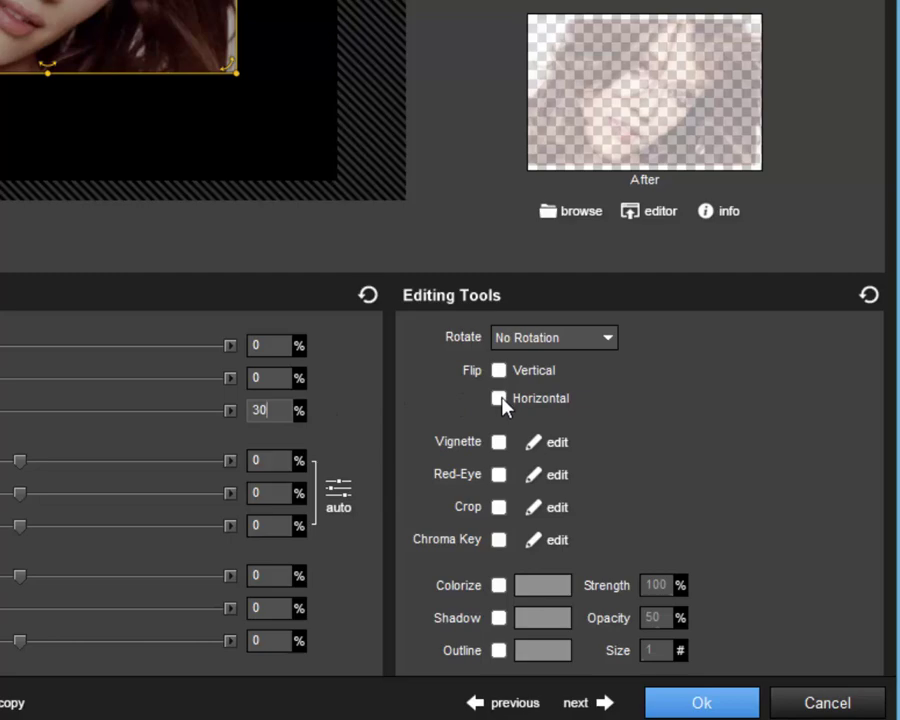
click(499, 399)
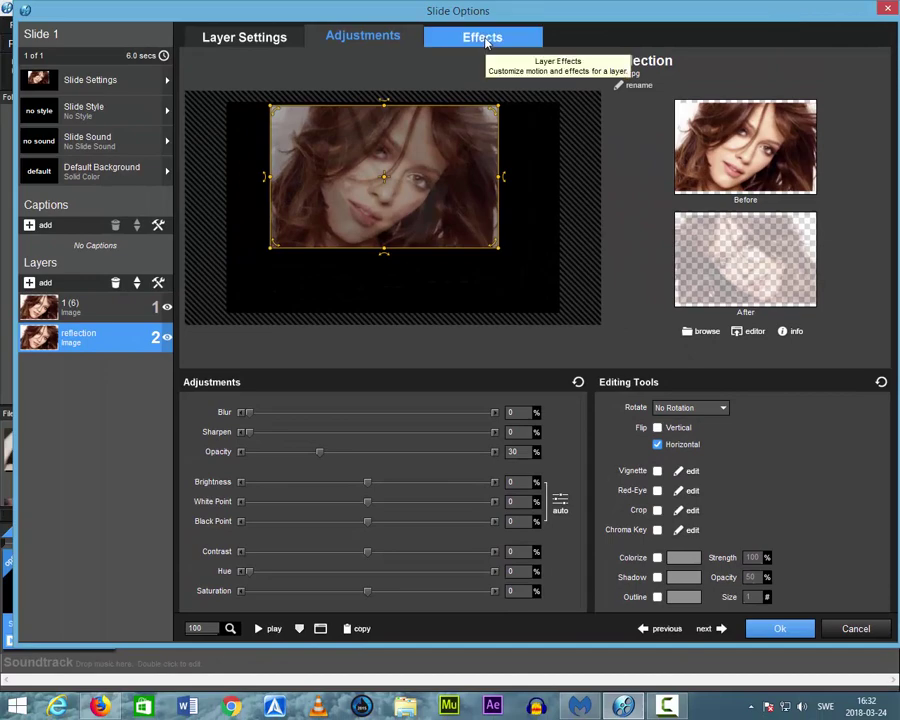
Step: In the reflection layer's starting keyframe effects, set the rotation to 180° and the vertical rotate center to 50
click(485, 40)
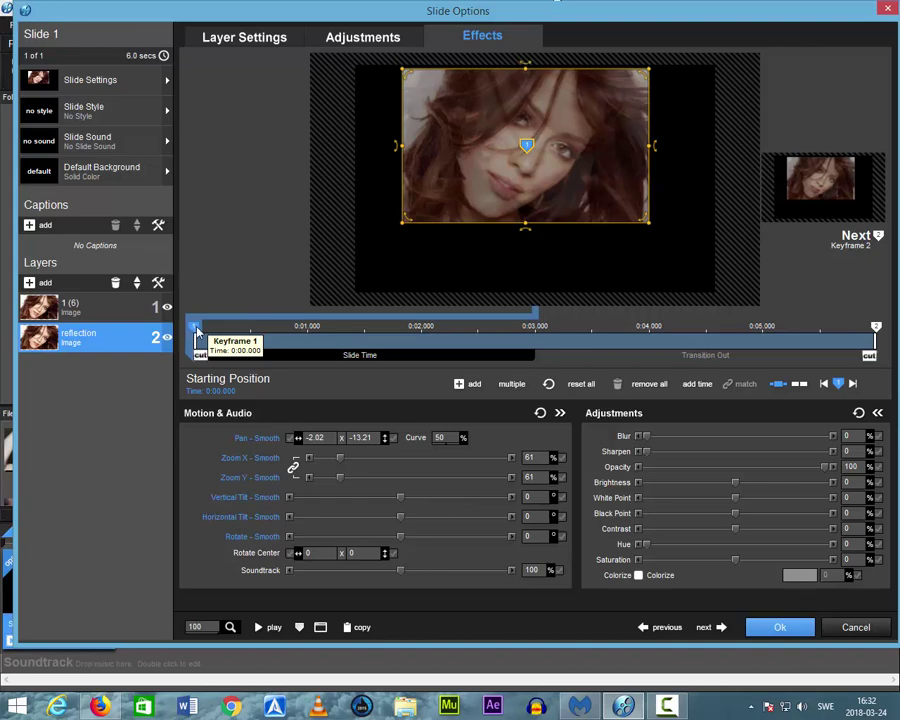
click(875, 328)
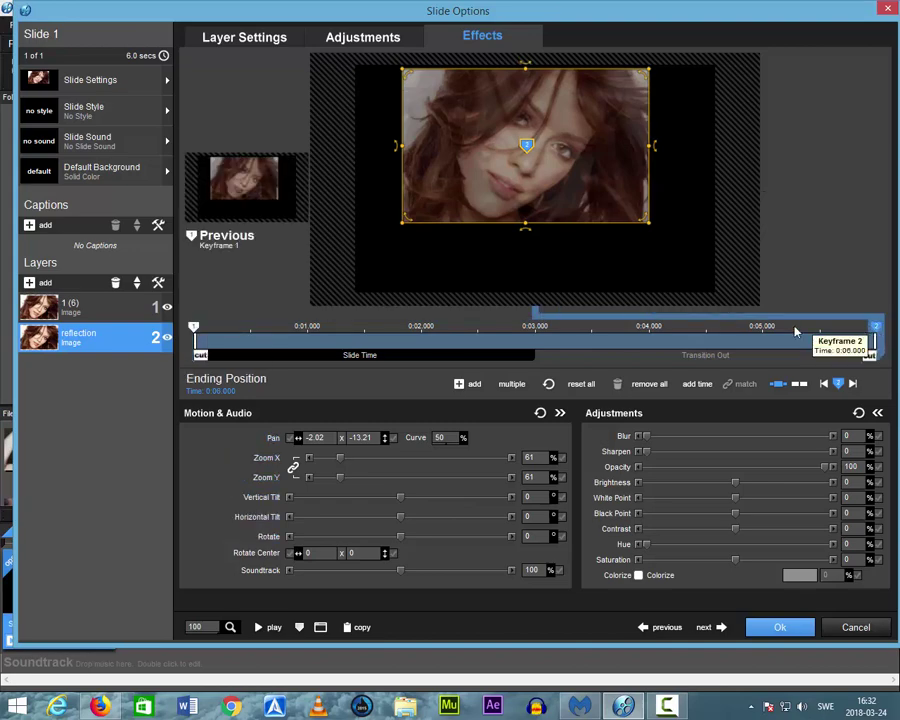
click(195, 329)
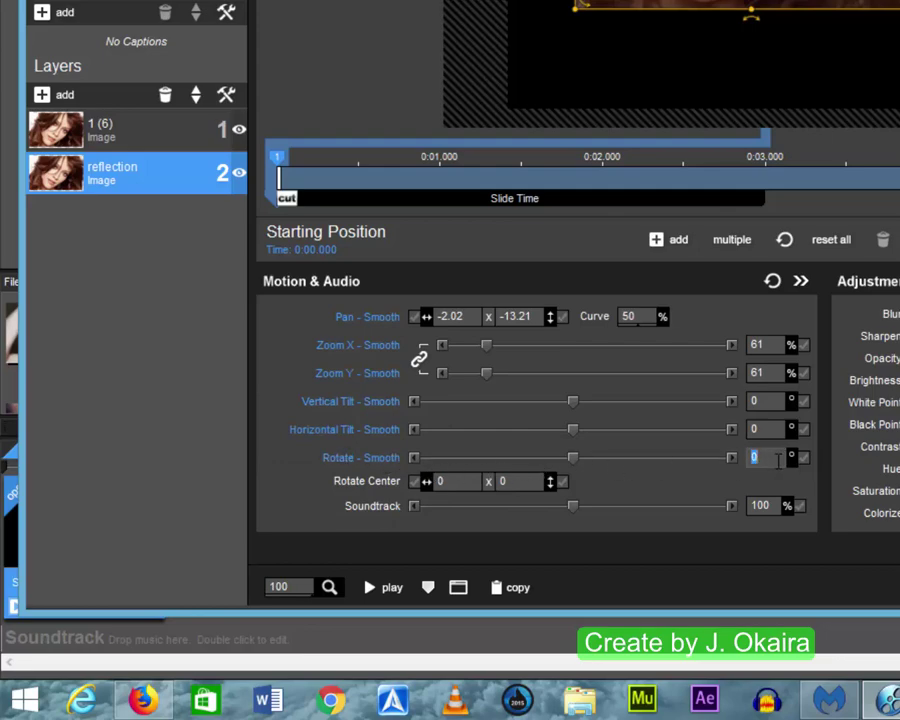
text(180)
key(Return)
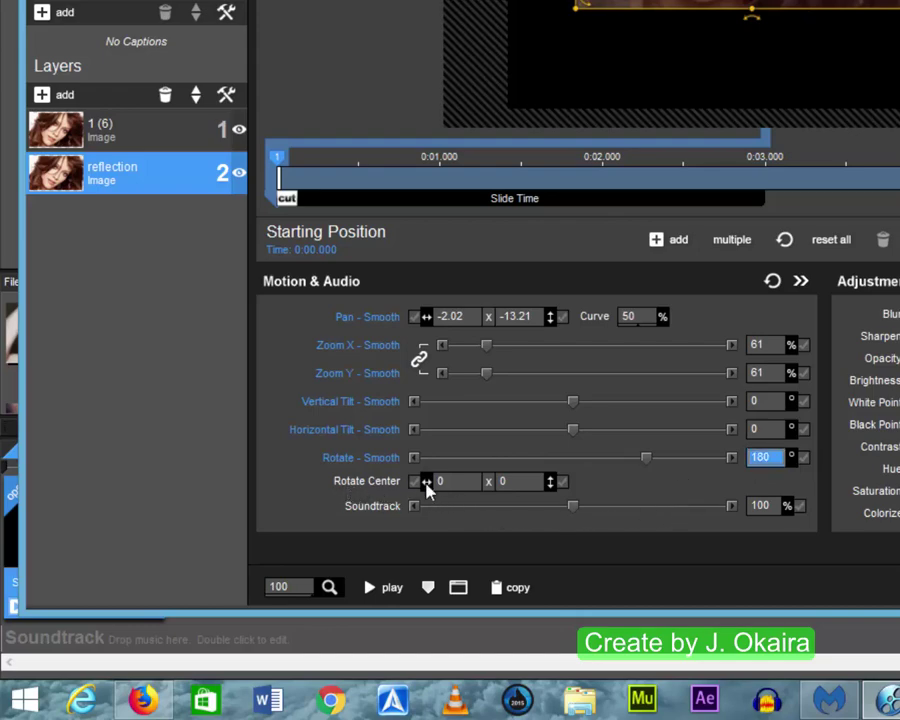
click(543, 481)
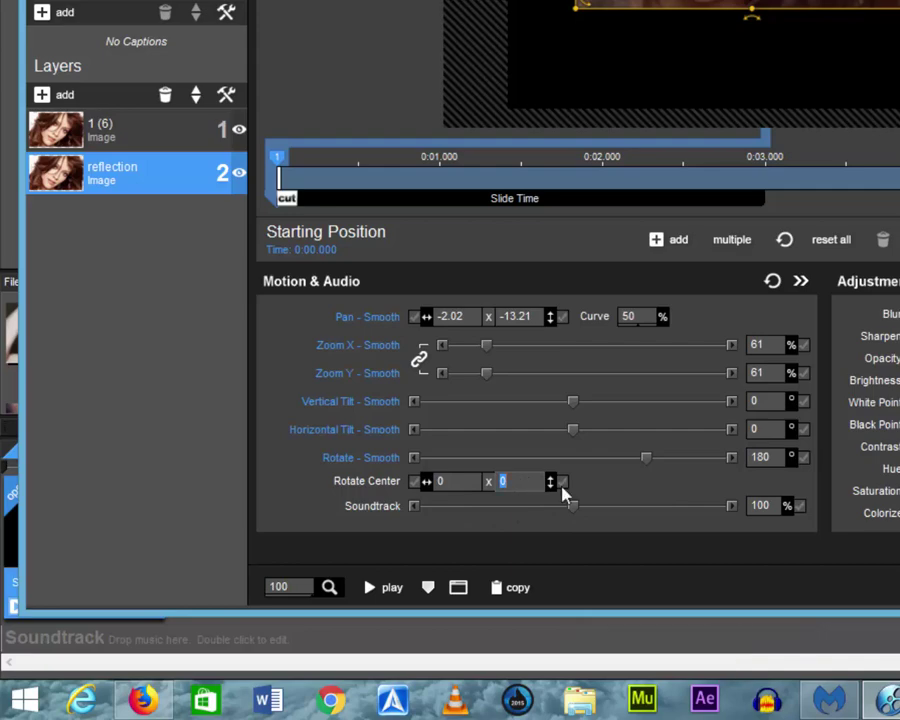
text(5)
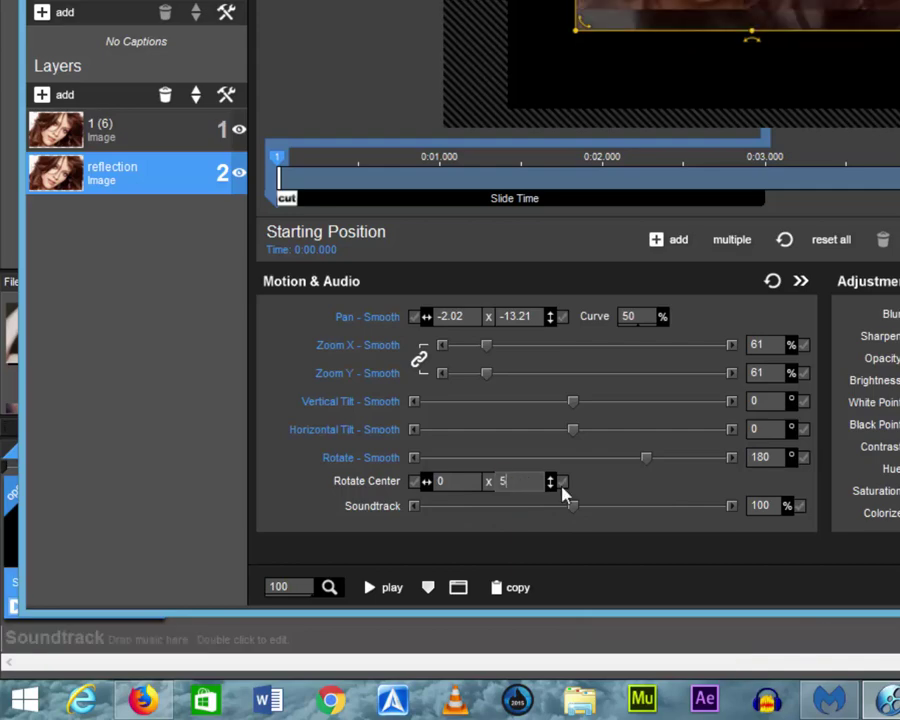
text(0)
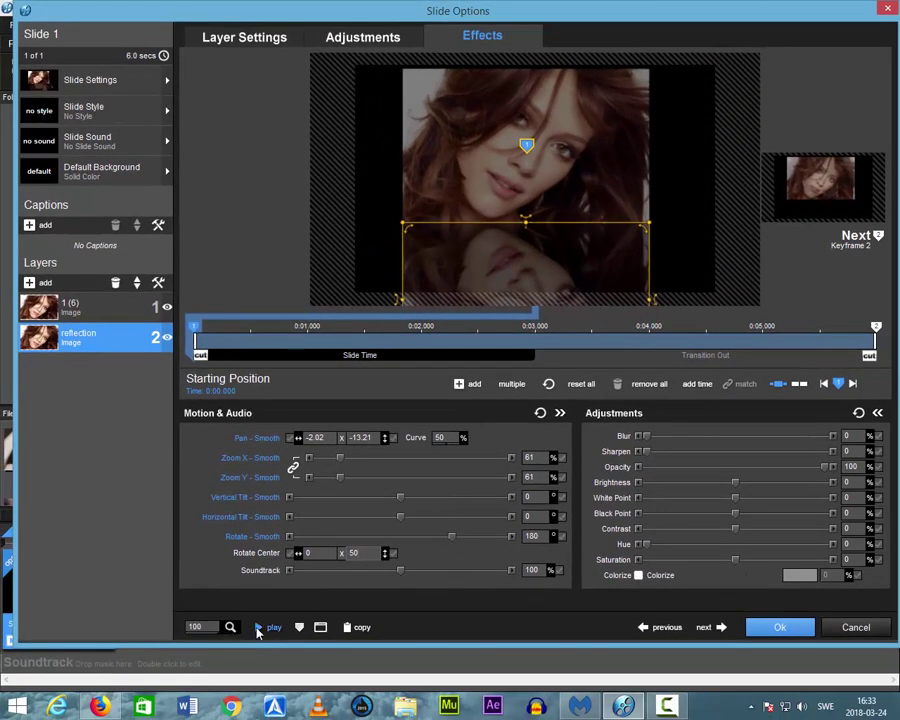
Step: Copy the reflection layer's starting keyframe settings to the next keyframe, previewing the slide before and after
click(259, 628)
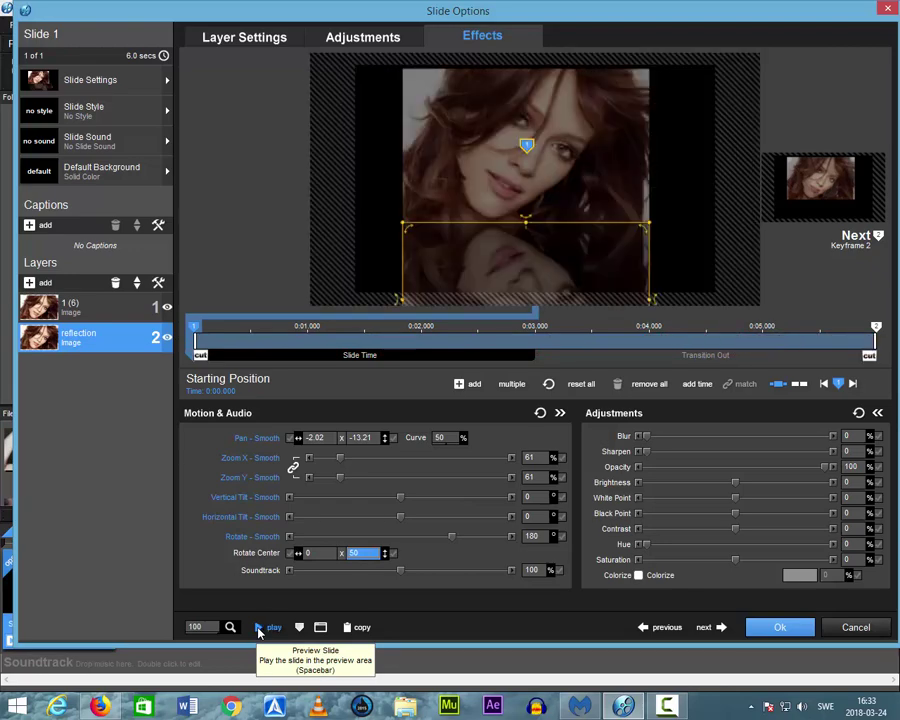
click(258, 628)
click(258, 628)
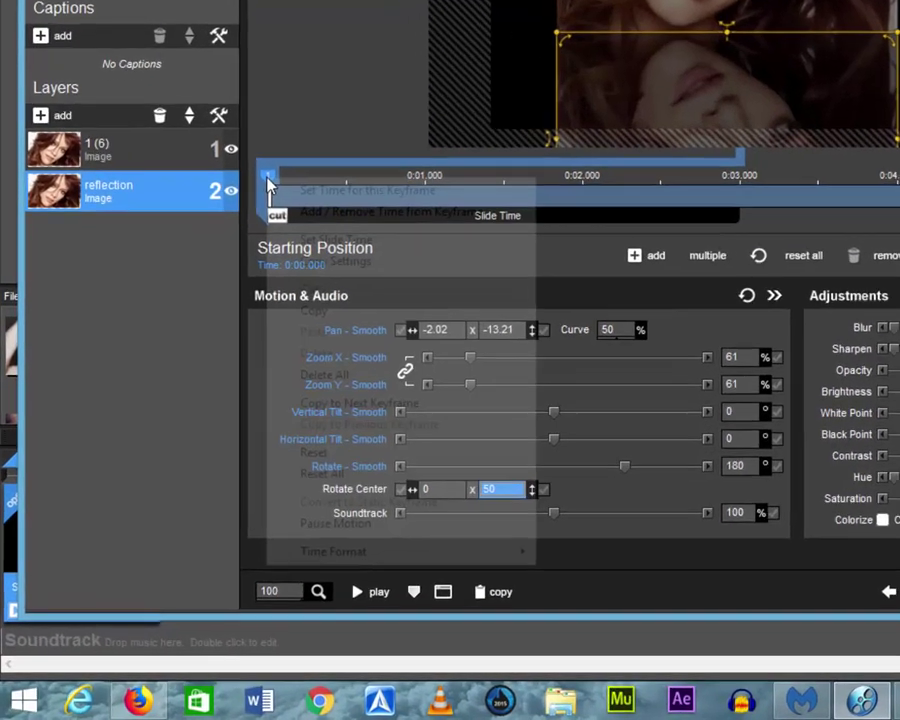
right_click(197, 330)
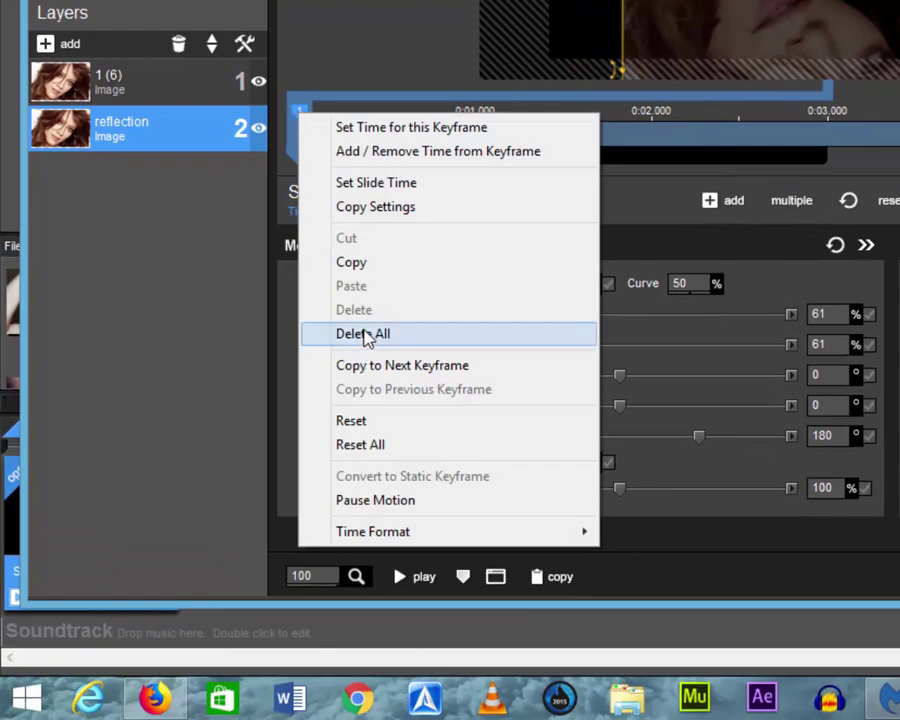
click(393, 368)
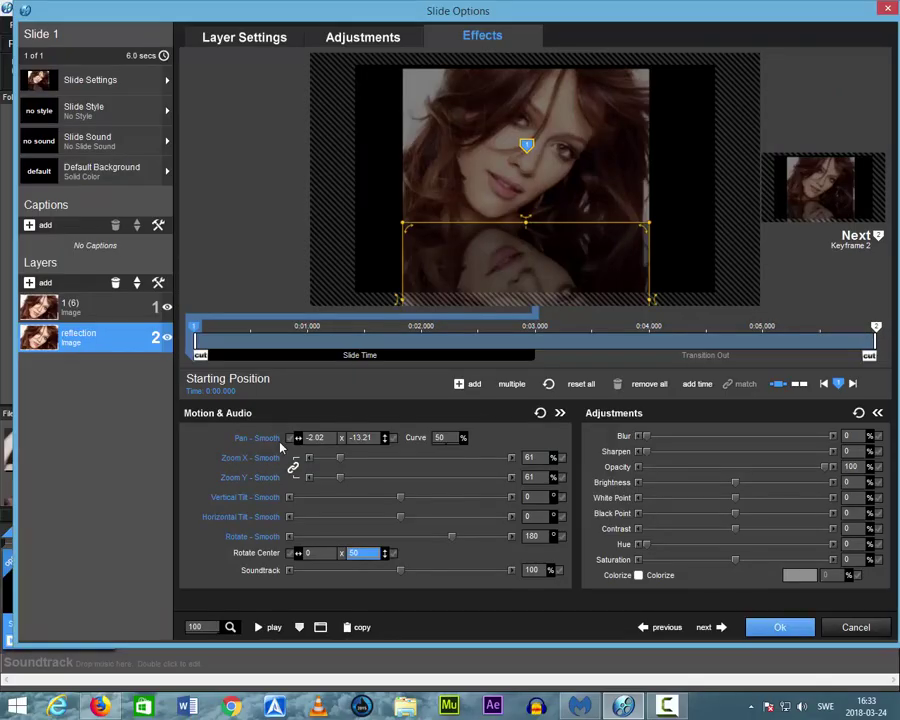
click(258, 630)
Step: Add a gradient masking layer to the reflection layer
click(238, 36)
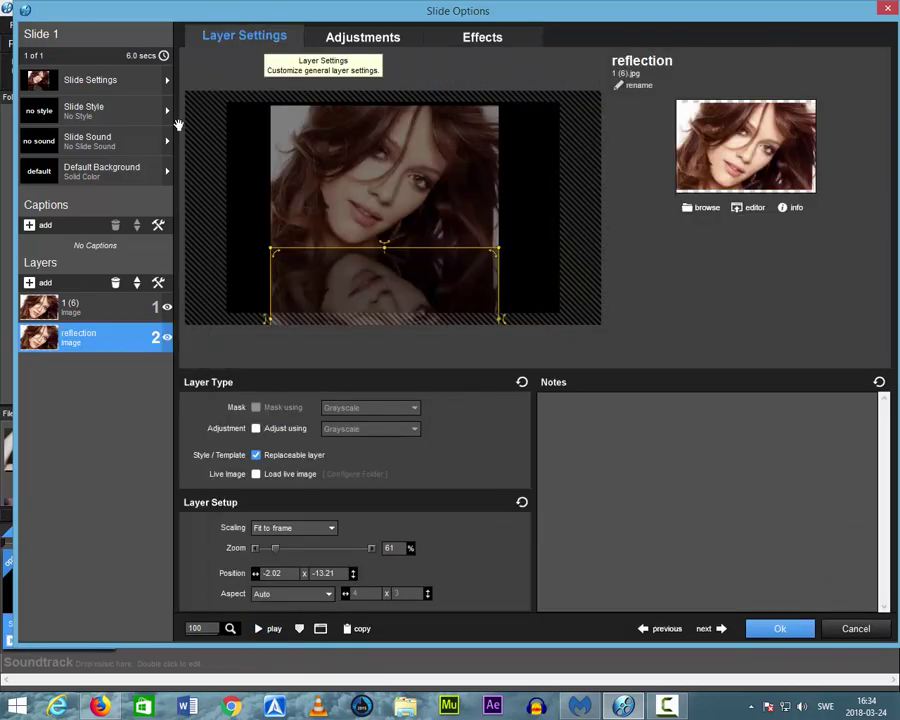
right_click(42, 336)
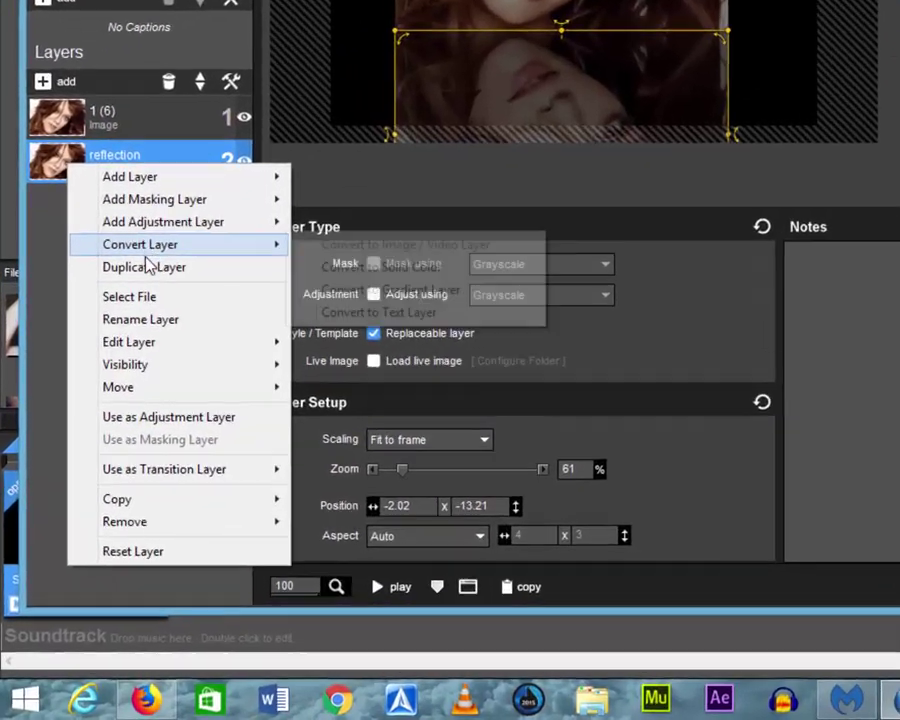
mouse_move(160, 202)
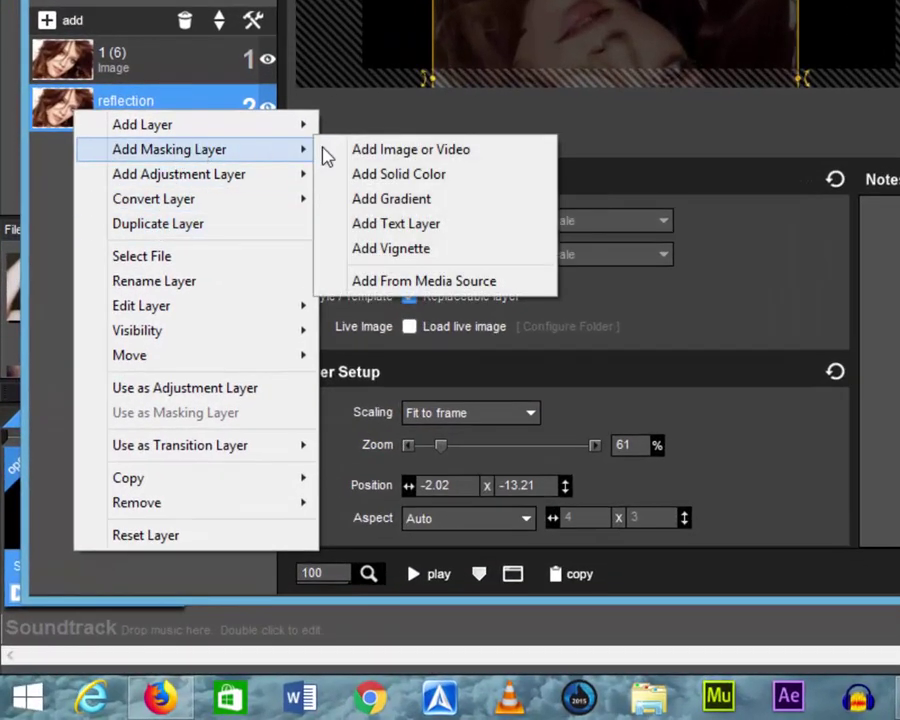
click(413, 203)
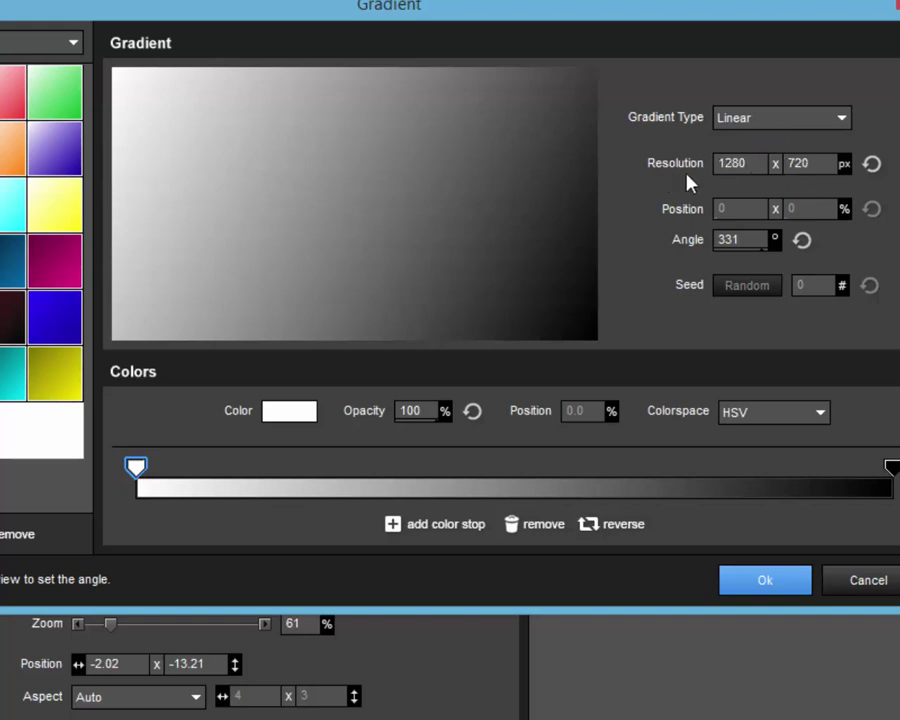
Step: Set the linear gradient's resolution height to 200 px and its angle to 270°, and accept the gradient
double_click(799, 163)
text(200)
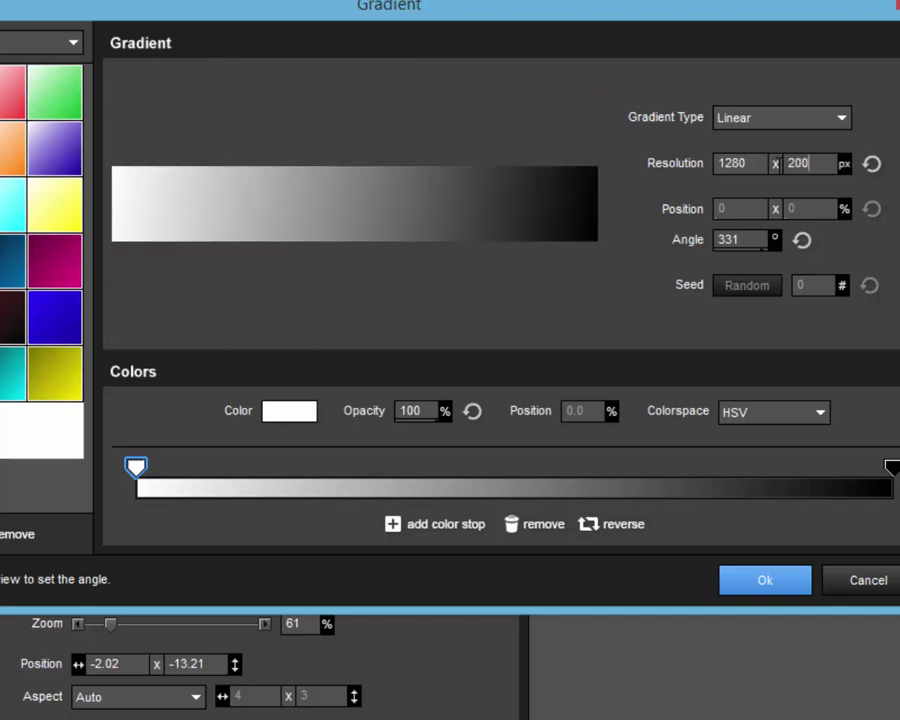
click(718, 242)
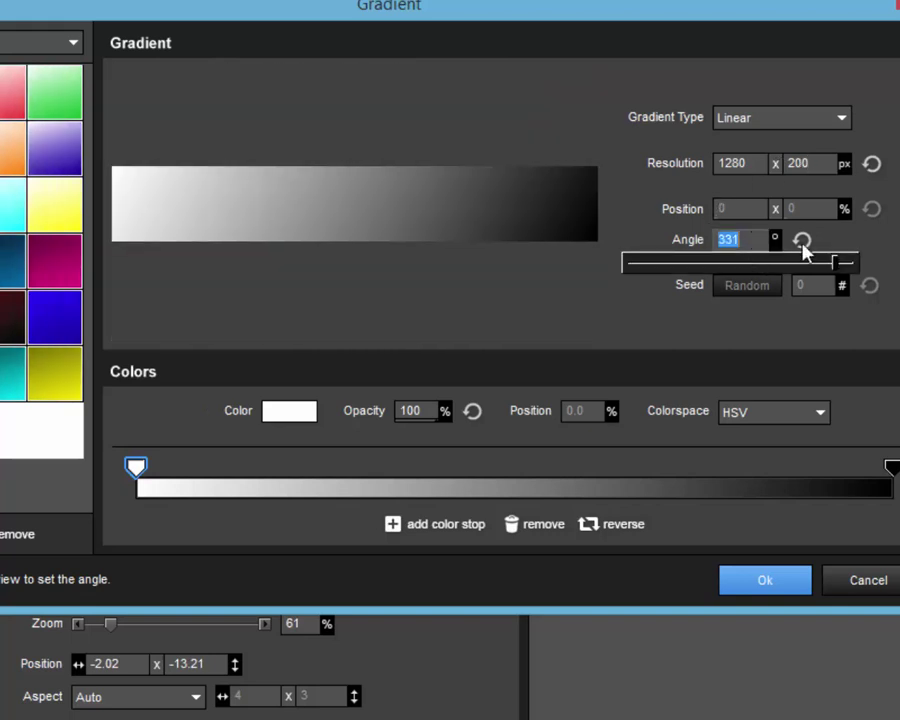
text(270)
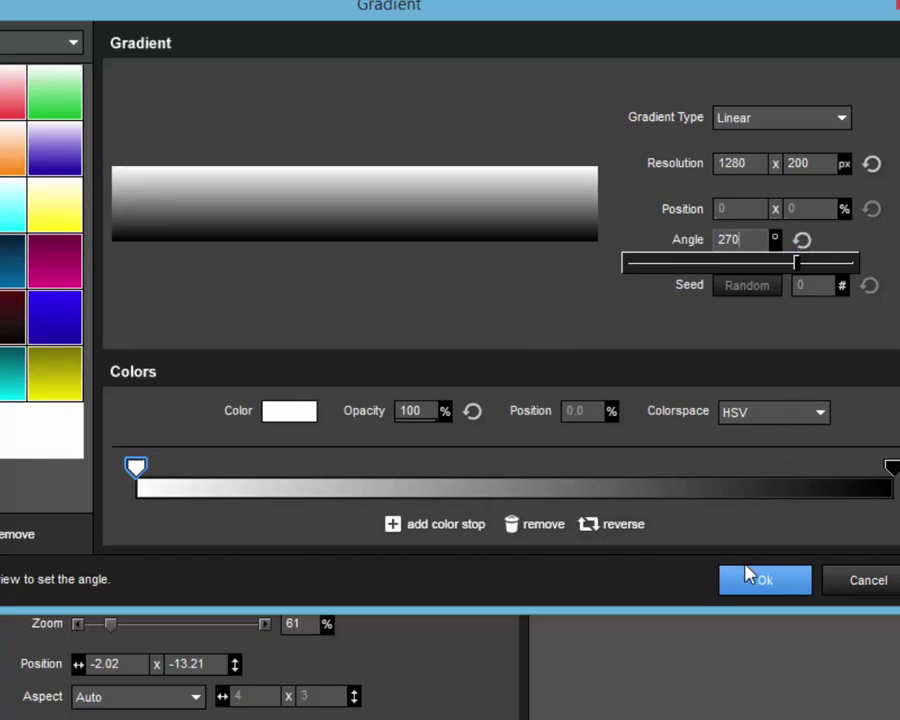
click(758, 585)
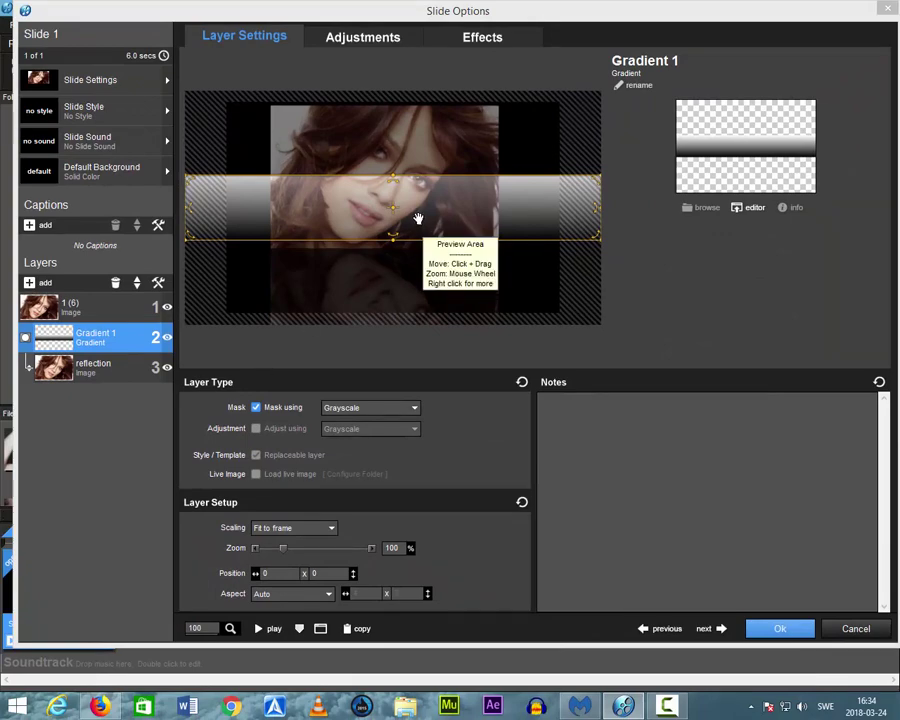
Step: Move the gradient mask down over the reflection to a position of about 0.49 x 30.62 and preview the slide
drag(417, 213, 418, 276)
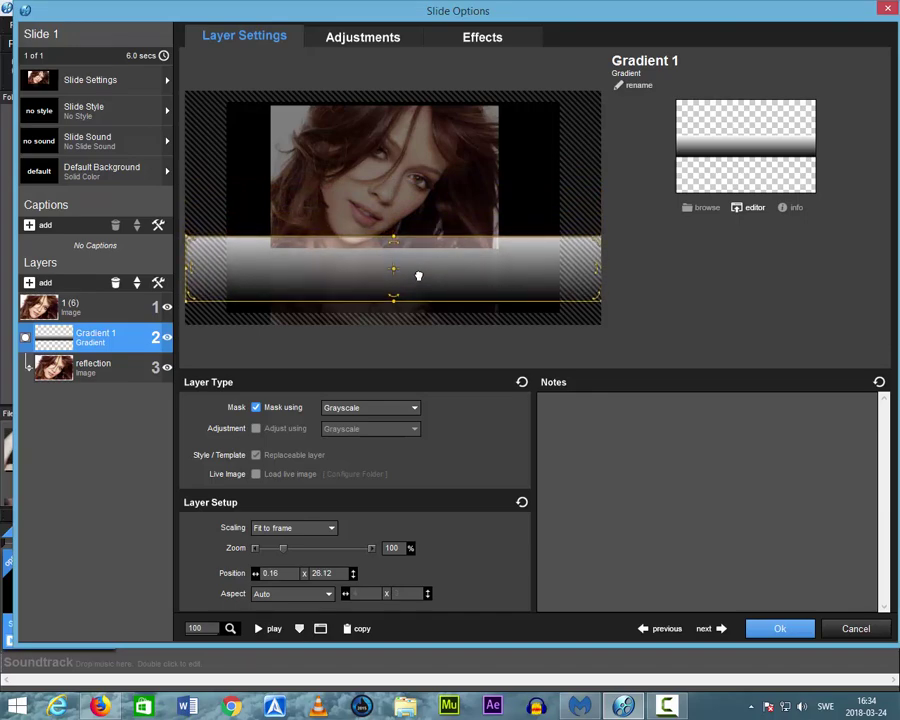
click(260, 629)
click(260, 629)
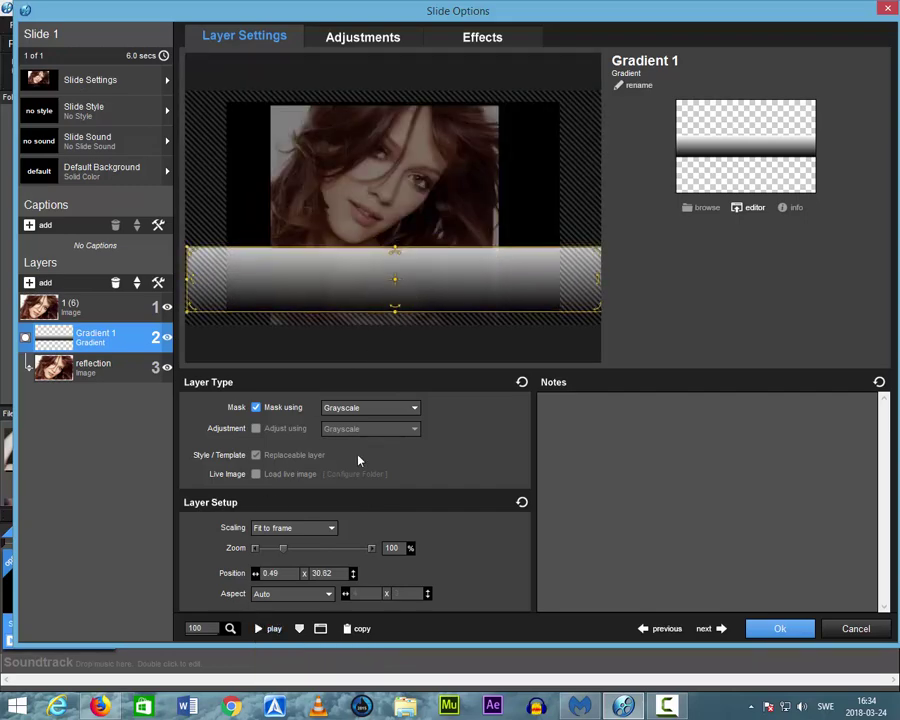
click(260, 629)
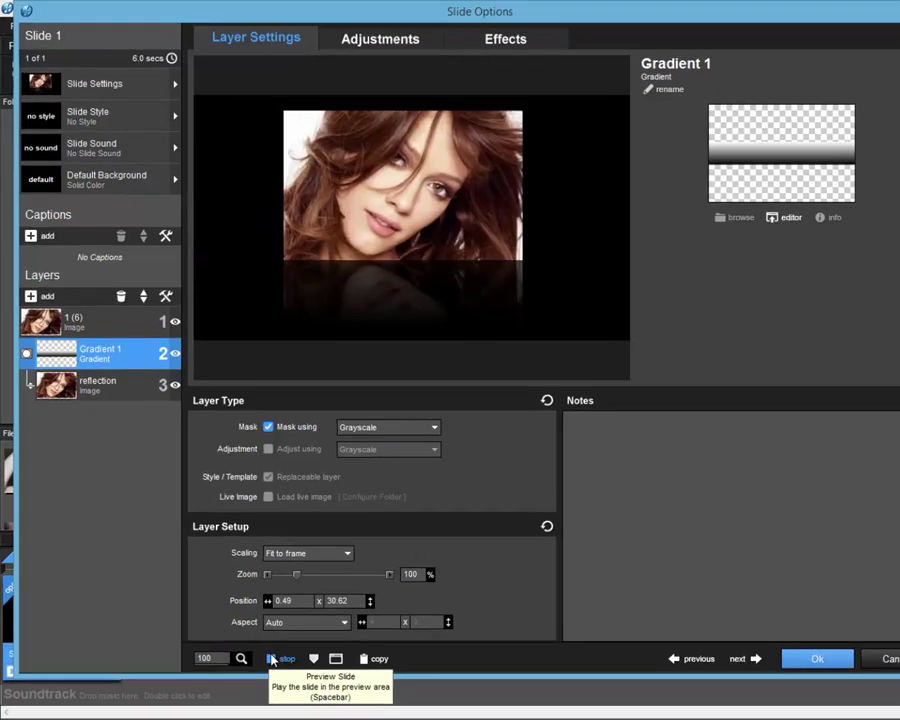